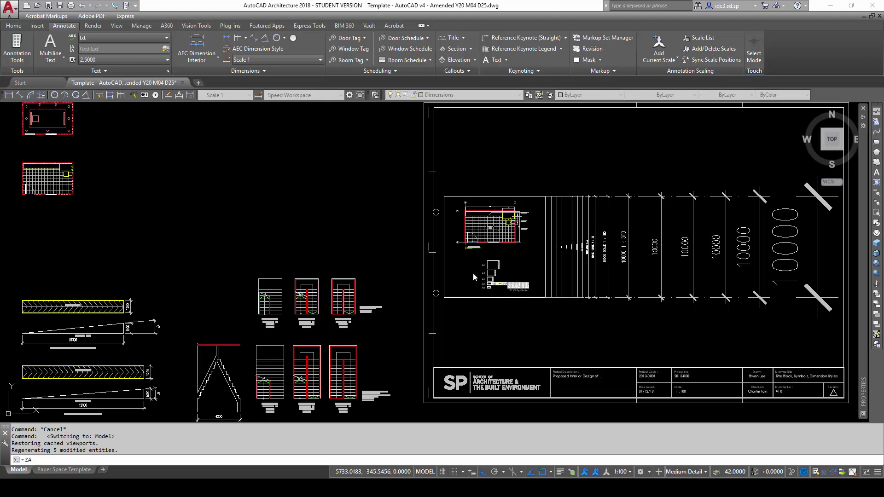
{"action": "scroll", "coordinate": [435, 267], "scroll_direction": "up", "scroll_amount": 5}
{"action": "scroll", "coordinate": [435, 267], "scroll_direction": "up", "scroll_amount": 1}
{"action": "scroll", "coordinate": [435, 267], "scroll_direction": "down", "scroll_amount": 1}
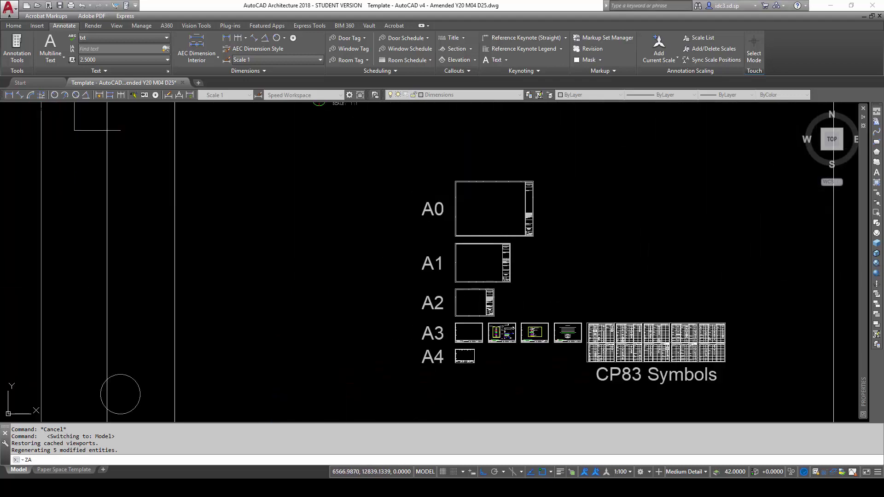
{"action": "scroll", "coordinate": [435, 267], "scroll_direction": "up", "scroll_amount": 1}
{"action": "scroll", "coordinate": [436, 273], "scroll_direction": "down", "scroll_amount": 1}
{"action": "scroll", "coordinate": [412, 260], "scroll_direction": "up", "scroll_amount": 1}
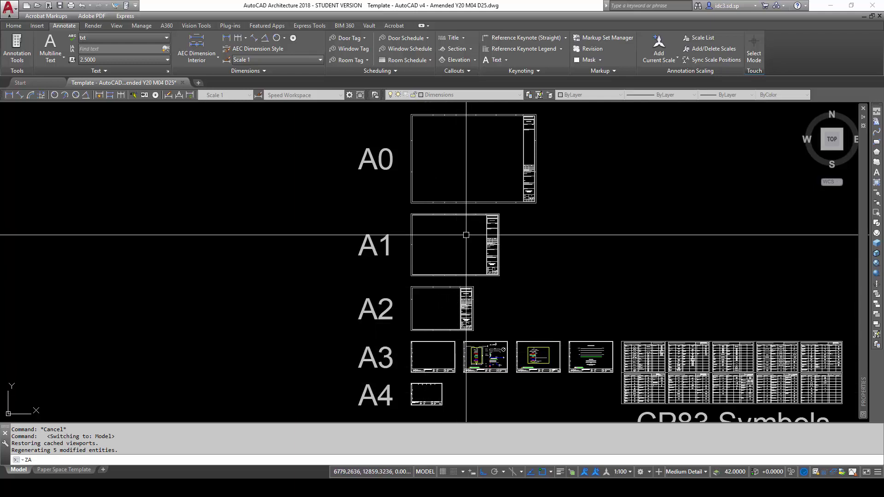
Step: Pan the sheet overview to centre the A0 sheet frame and title block
{"action": "middle_click_drag", "start_coordinate": [452, 132], "coordinate": [379, 230]}
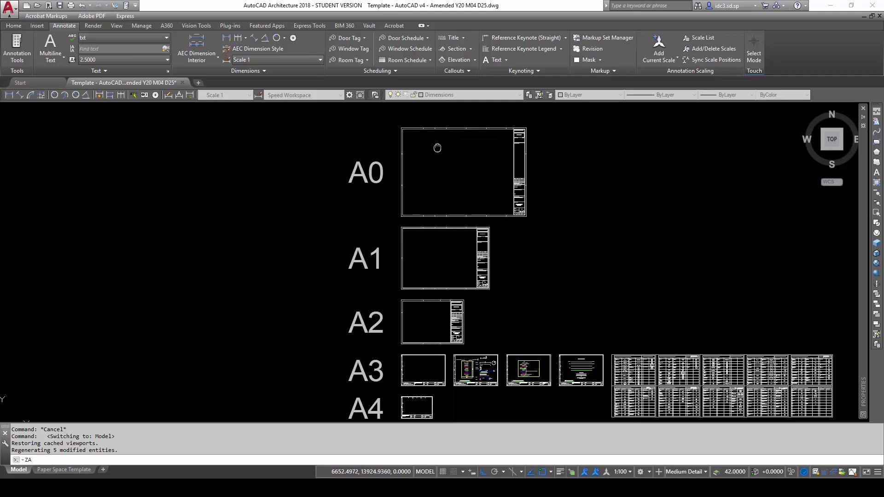
{"action": "scroll", "coordinate": [379, 230], "scroll_direction": "up", "scroll_amount": 2}
{"action": "scroll", "coordinate": [375, 223], "scroll_direction": "up", "scroll_amount": 2}
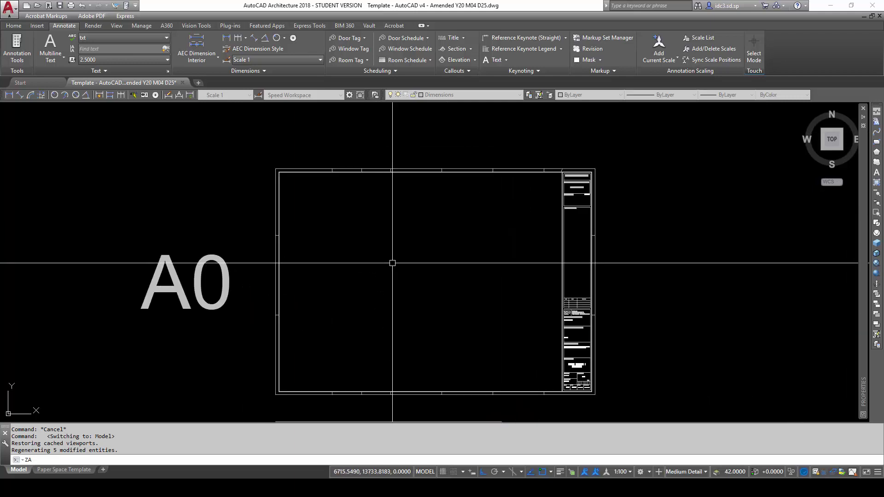
{"action": "mouse_move", "coordinate": [401, 276]}
{"action": "middle_mouse_down"}
{"action": "mouse_move", "coordinate": [398, 258]}
{"action": "mouse_move", "coordinate": [416, 266]}
{"action": "mouse_move", "coordinate": [419, 256]}
{"action": "middle_mouse_up"}
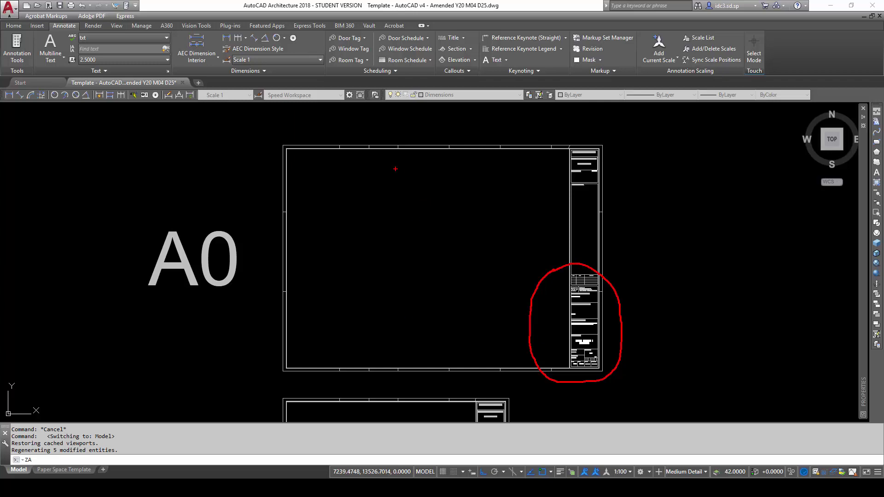
Step: Pan past the A1 and A2 sheets to centre the A3 title-block sheets
{"action": "middle_click_drag", "start_coordinate": [523, 316], "coordinate": [517, 230]}
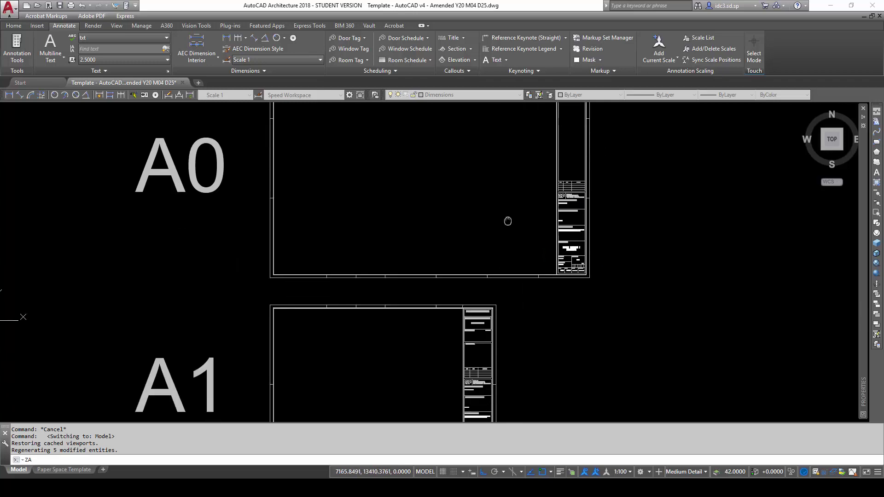
{"action": "middle_click_drag", "start_coordinate": [464, 274], "coordinate": [449, 173]}
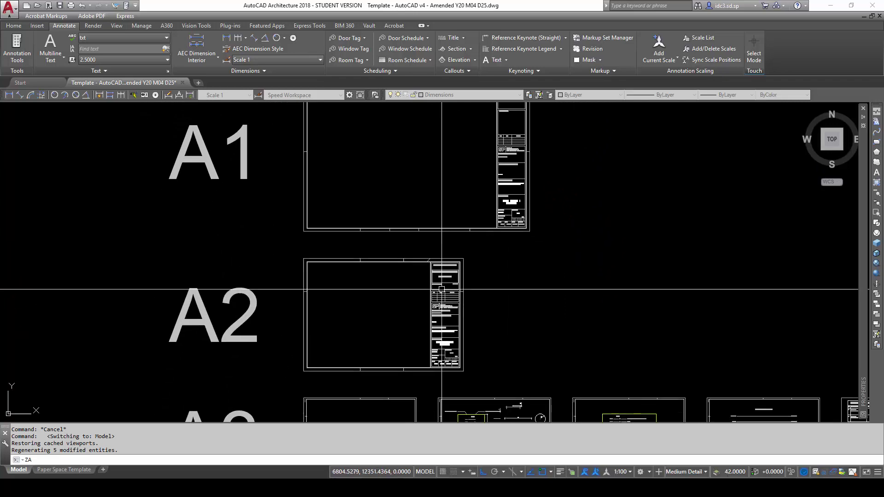
{"action": "middle_click_drag", "start_coordinate": [443, 280], "coordinate": [428, 394]}
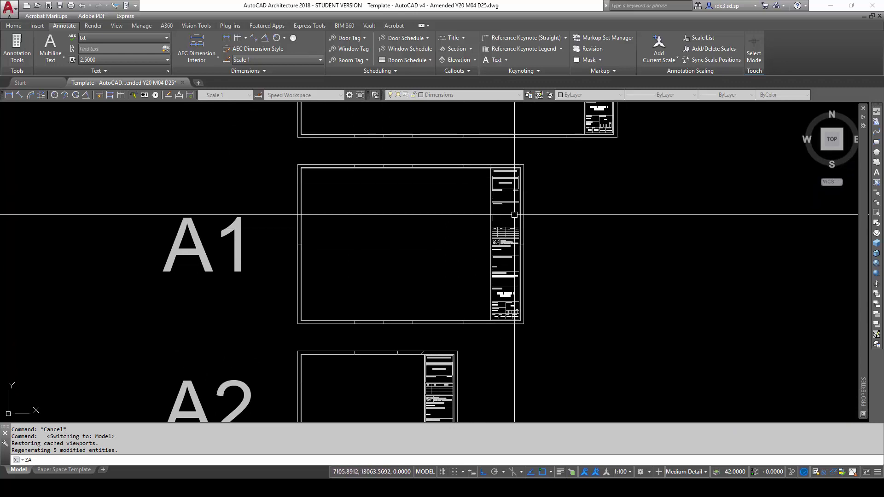
{"action": "middle_click_drag", "start_coordinate": [429, 337], "coordinate": [423, 247]}
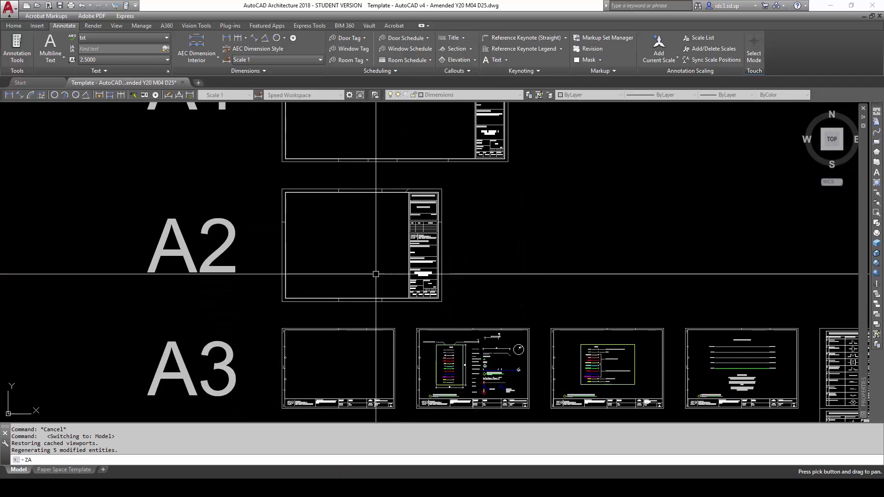
{"action": "scroll", "coordinate": [304, 378], "scroll_direction": "up", "scroll_amount": 2}
{"action": "mouse_move", "coordinate": [304, 378]}
{"action": "middle_mouse_down"}
{"action": "mouse_move", "coordinate": [342, 262]}
{"action": "mouse_move", "coordinate": [357, 259]}
{"action": "mouse_move", "coordinate": [353, 252]}
{"action": "middle_mouse_up"}
{"action": "scroll", "coordinate": [338, 262], "scroll_direction": "up", "scroll_amount": 2}
{"action": "scroll", "coordinate": [366, 250], "scroll_direction": "up", "scroll_amount": 1}
{"action": "scroll", "coordinate": [357, 258], "scroll_direction": "down", "scroll_amount": 2}
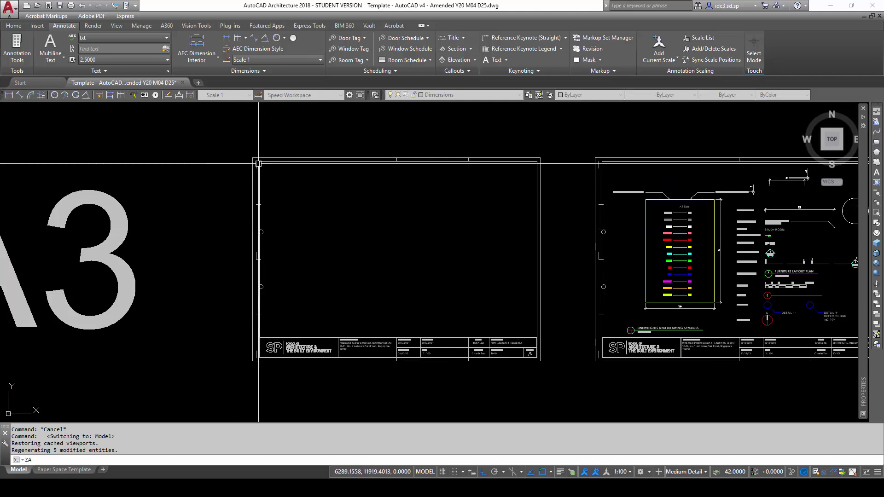
{"action": "scroll", "coordinate": [256, 165], "scroll_direction": "up", "scroll_amount": 5}
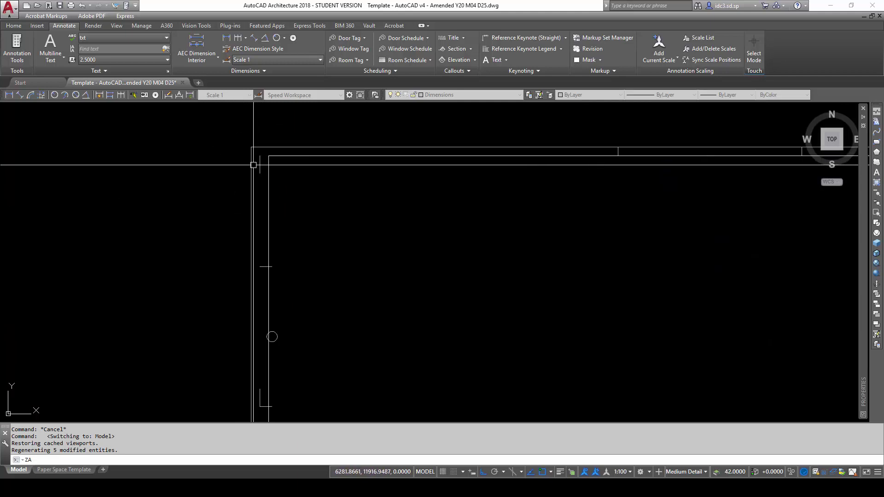
{"action": "scroll", "coordinate": [273, 188], "scroll_direction": "down", "scroll_amount": 5}
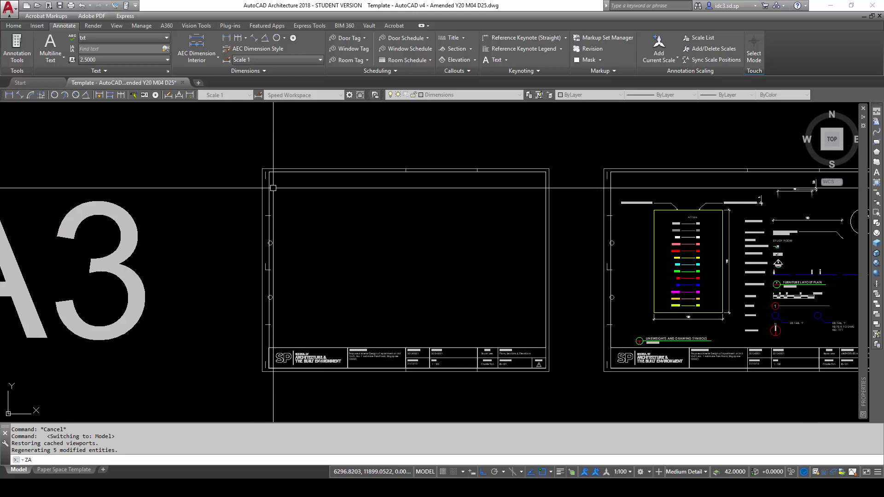
{"action": "left_click", "coordinate": [263, 366]}
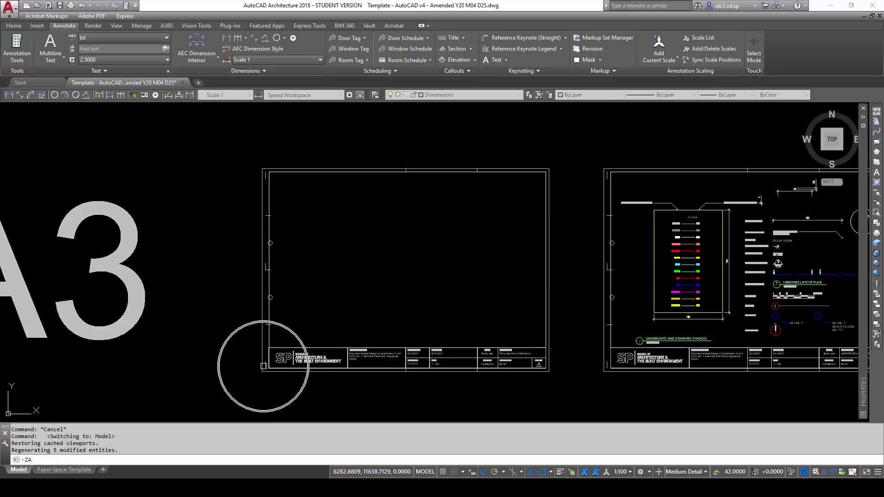
{"action": "left_click", "coordinate": [265, 174]}
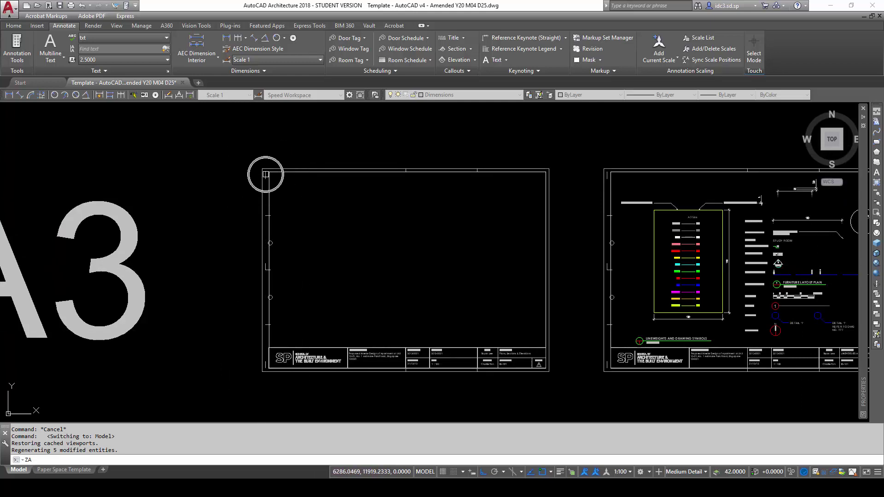
{"action": "left_click", "coordinate": [263, 263]}
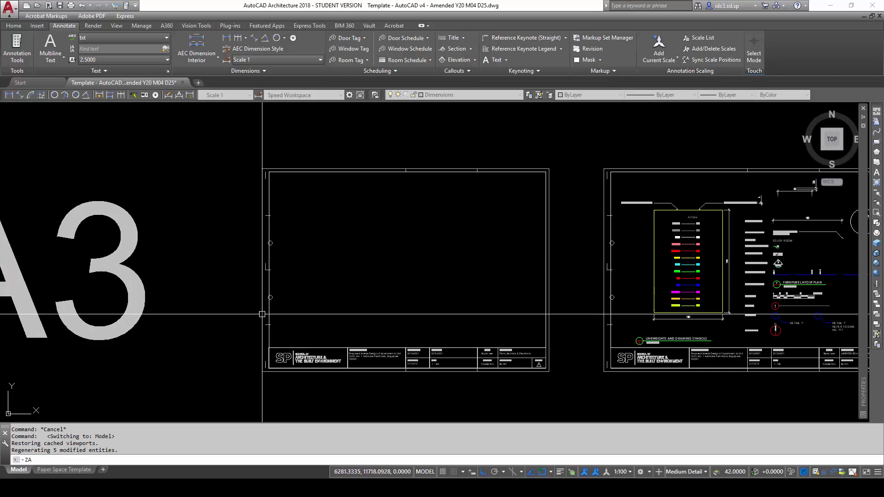
{"action": "left_click", "coordinate": [266, 365]}
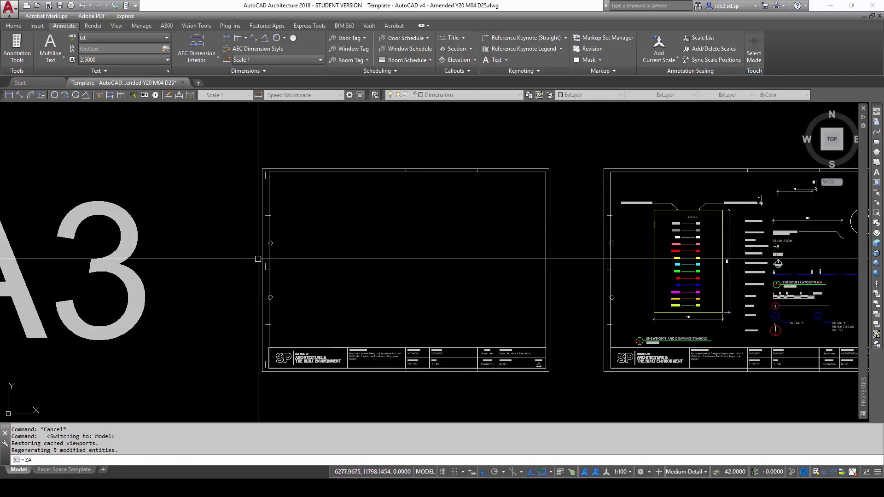
{"action": "scroll", "coordinate": [258, 259], "scroll_direction": "up", "scroll_amount": 2}
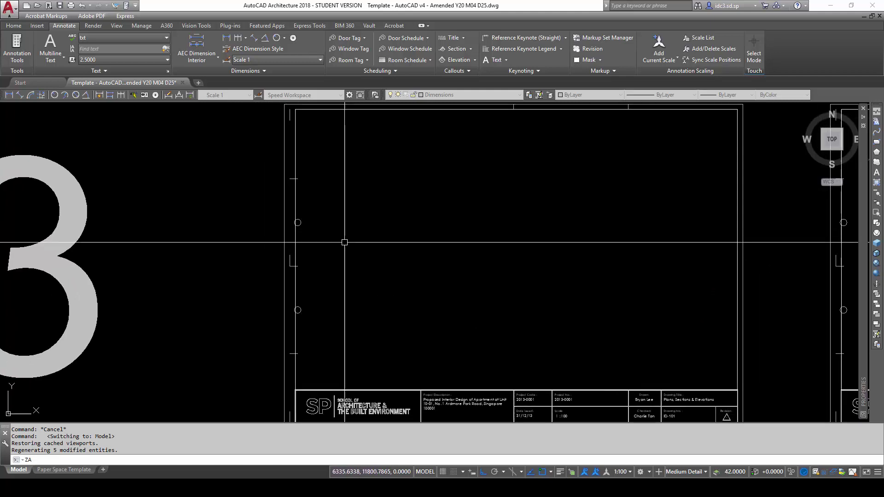